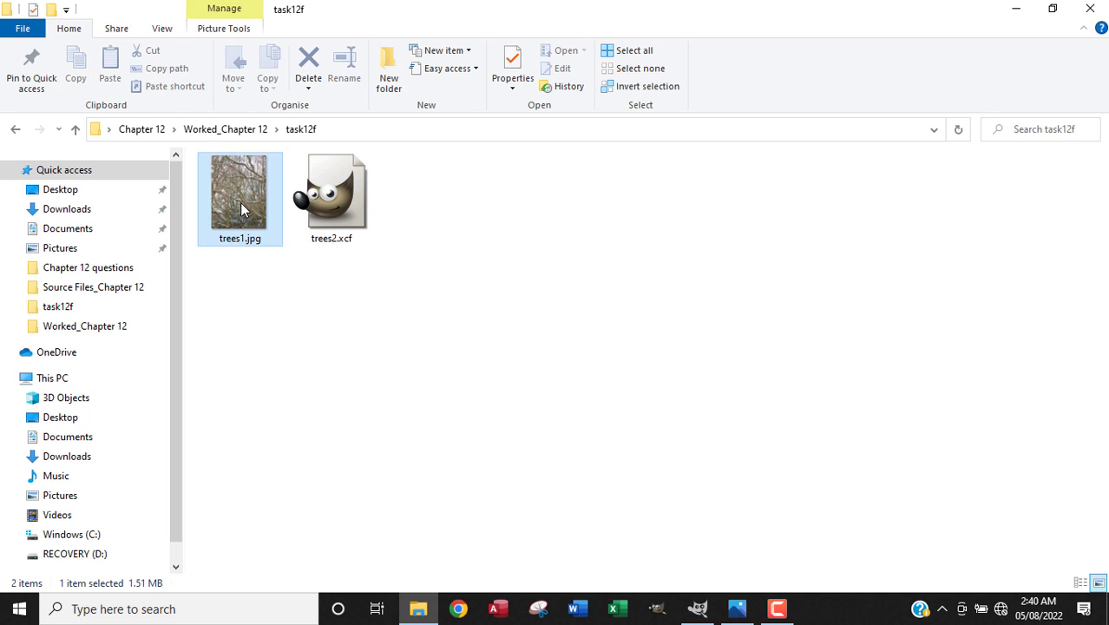
Open trees1.jpg from the task12f folder in GIMP.
right_click(242, 209)
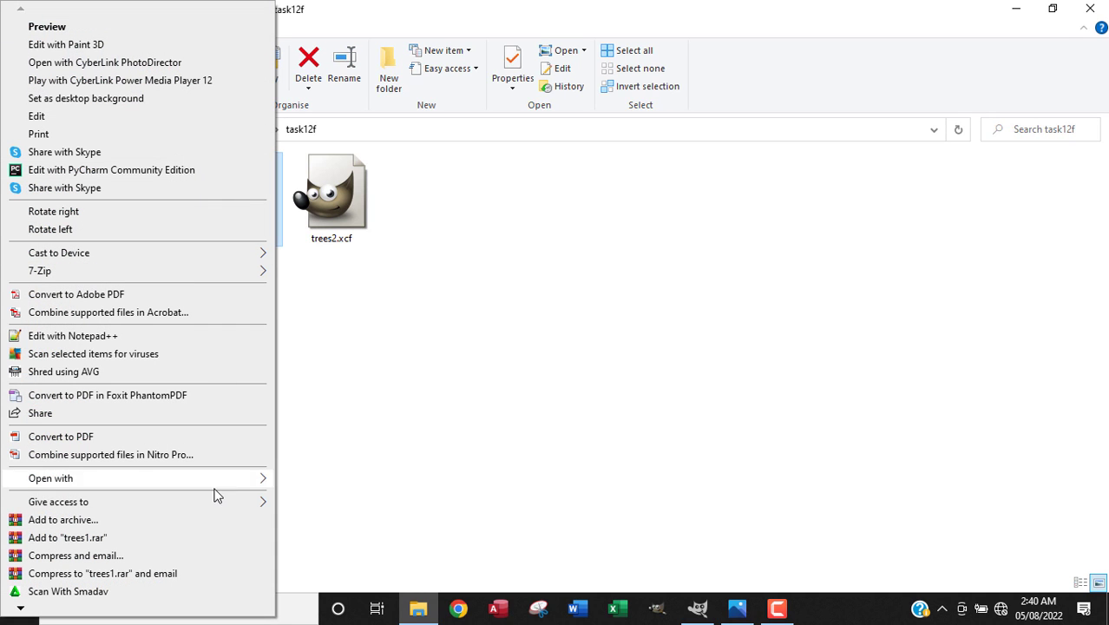
mouse_move(230, 481)
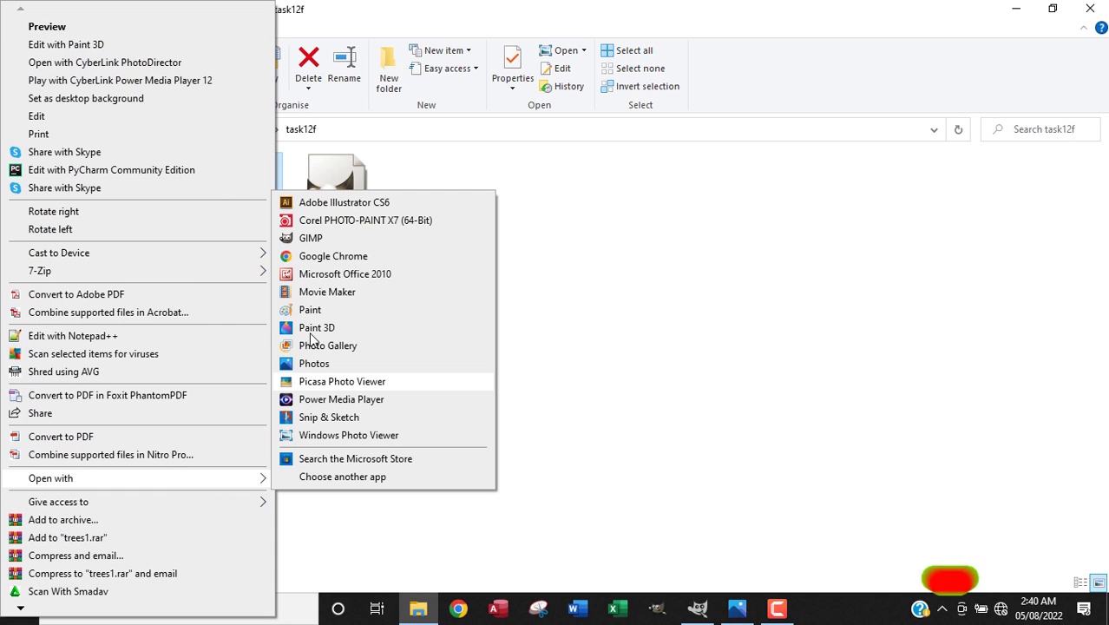
left_click(314, 238)
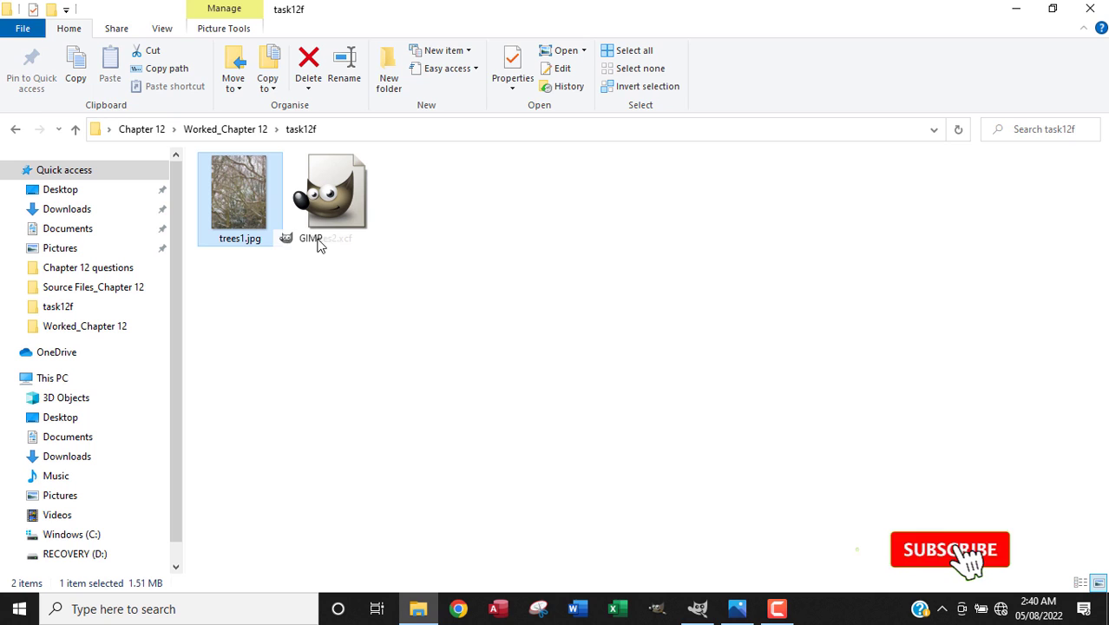
left_click(698, 612)
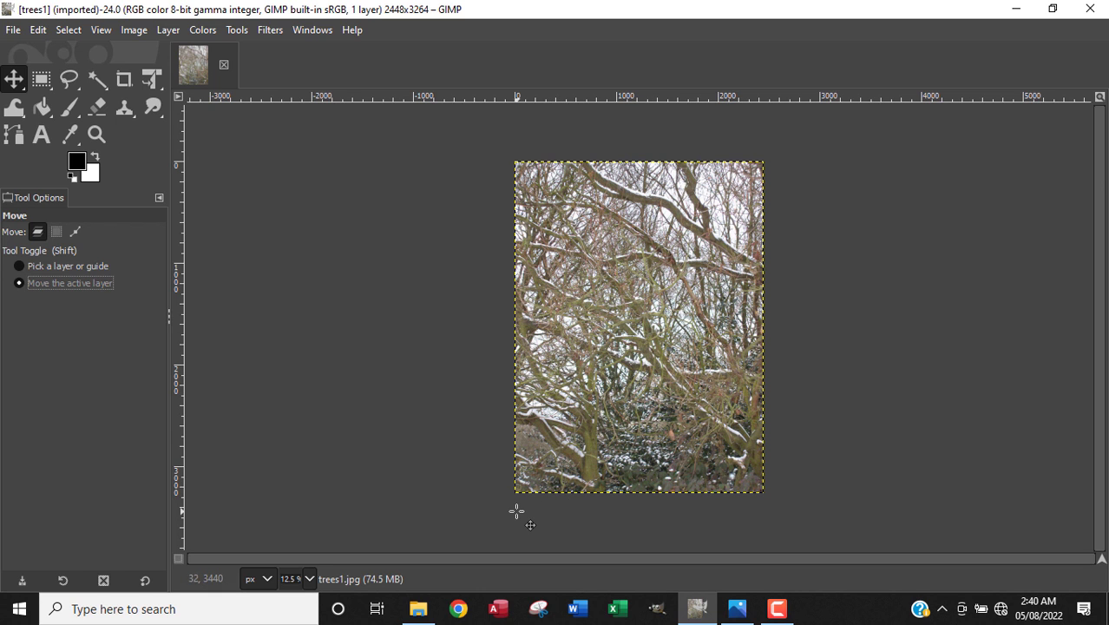
Add robin.png, text1.png and text2.png from the Source Files_Chapter 12 folder to the trees1 image as new layers.
left_click(1015, 10)
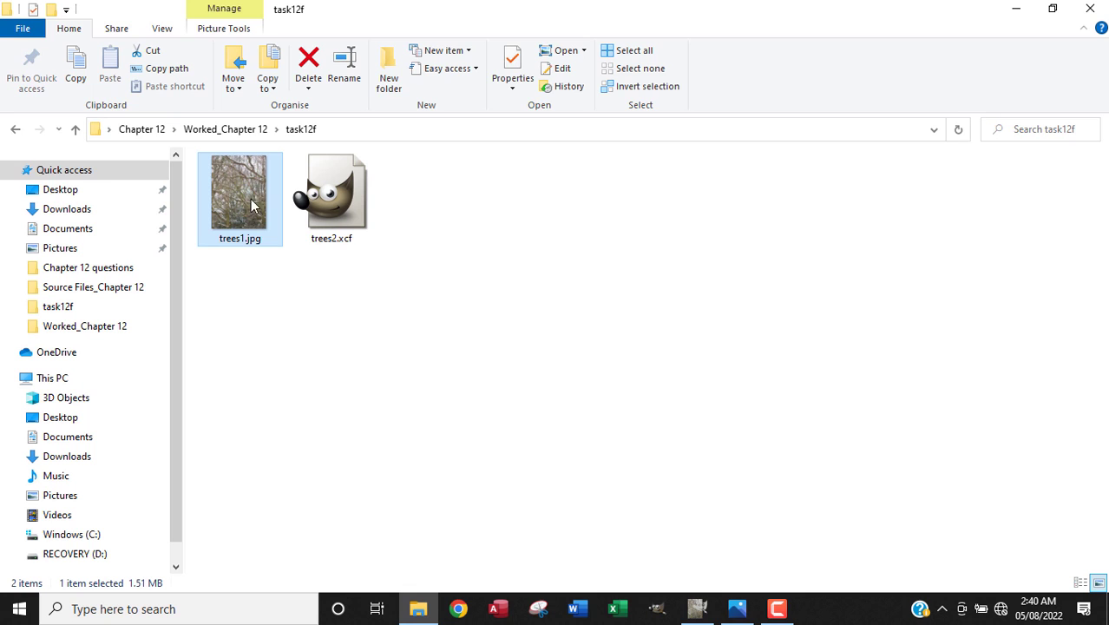
left_click(157, 131)
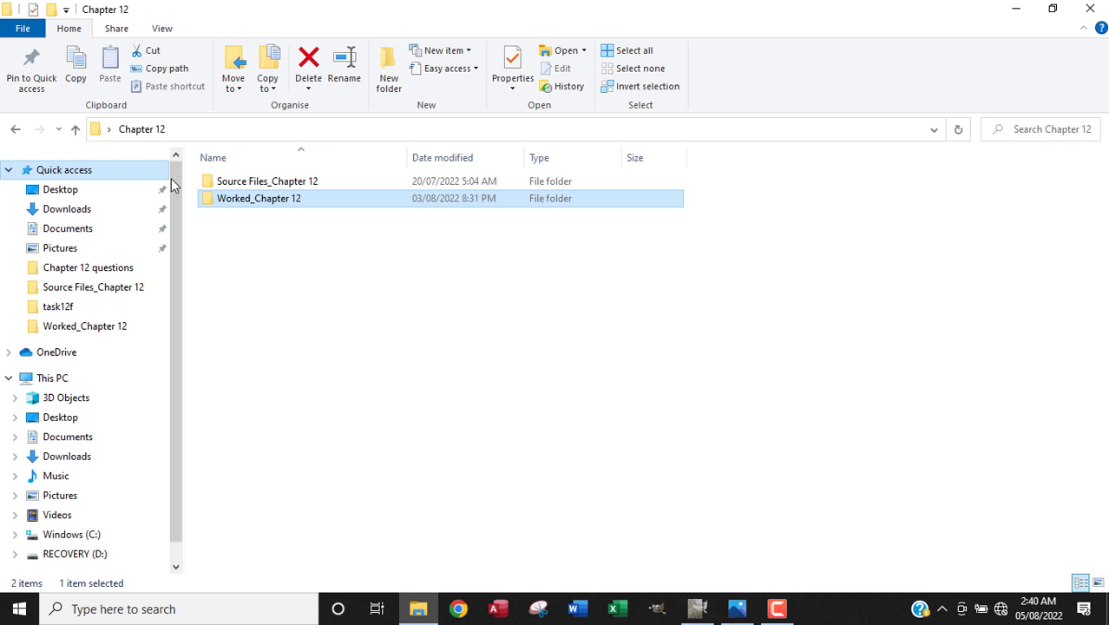
double_click(284, 184)
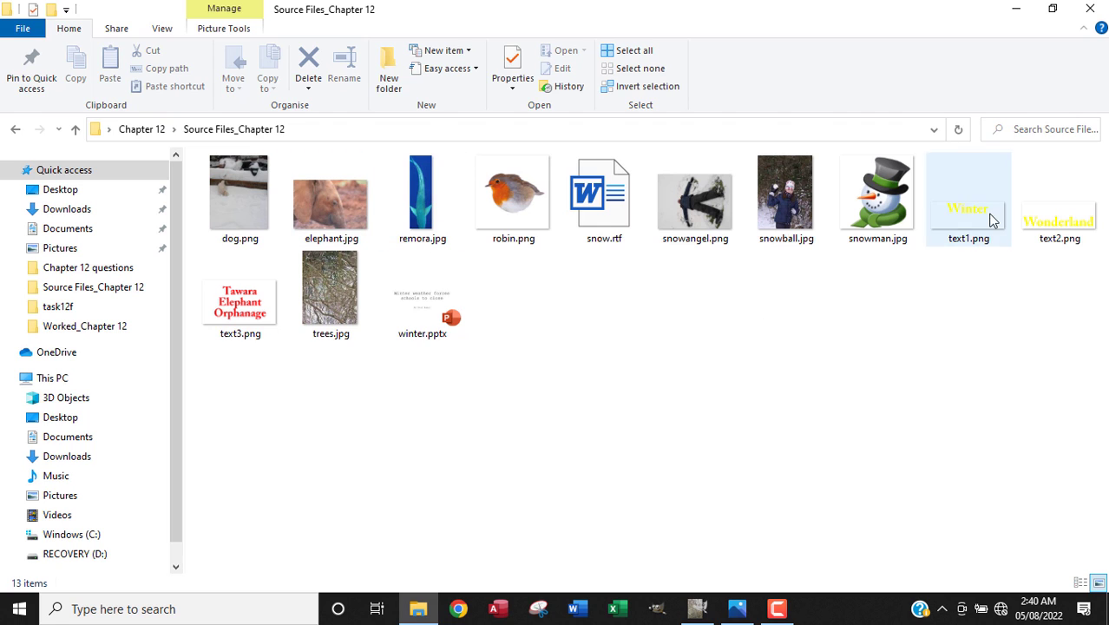
left_click(1050, 223)
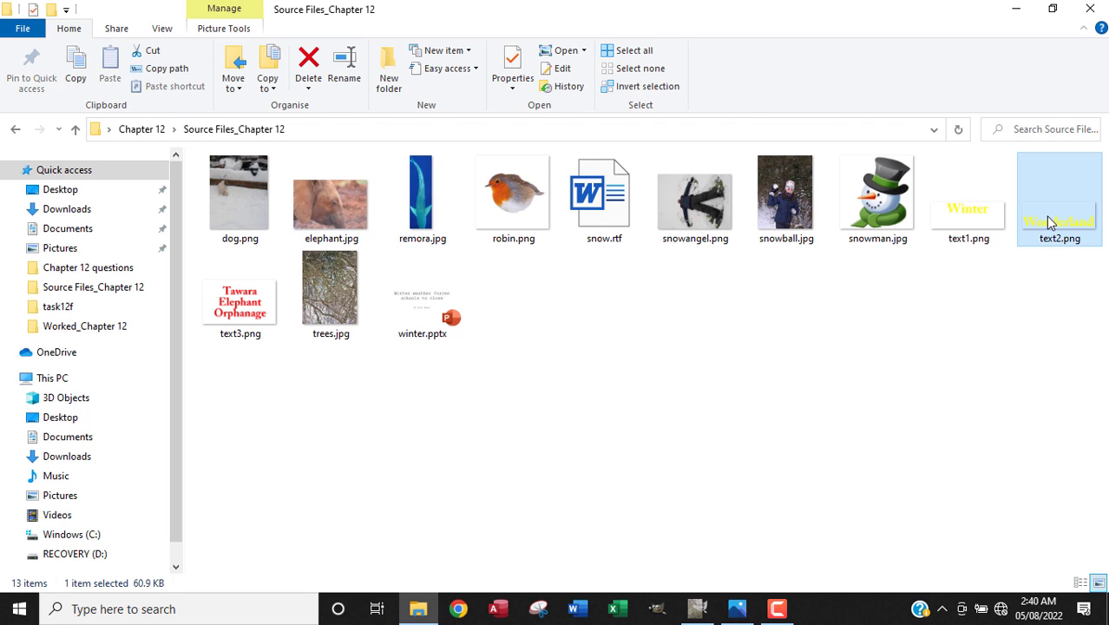
left_click(959, 214, "ctrl")
left_click(505, 228, "ctrl")
left_click_drag(521, 202, 655, 383)
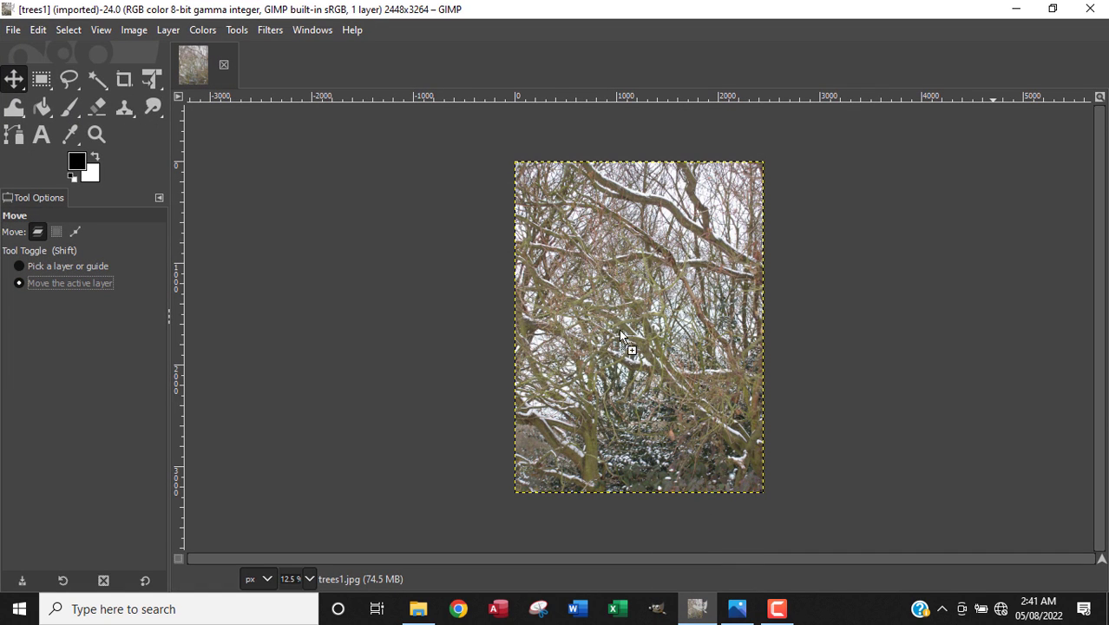
left_click_drag(606, 311, 606, 310)
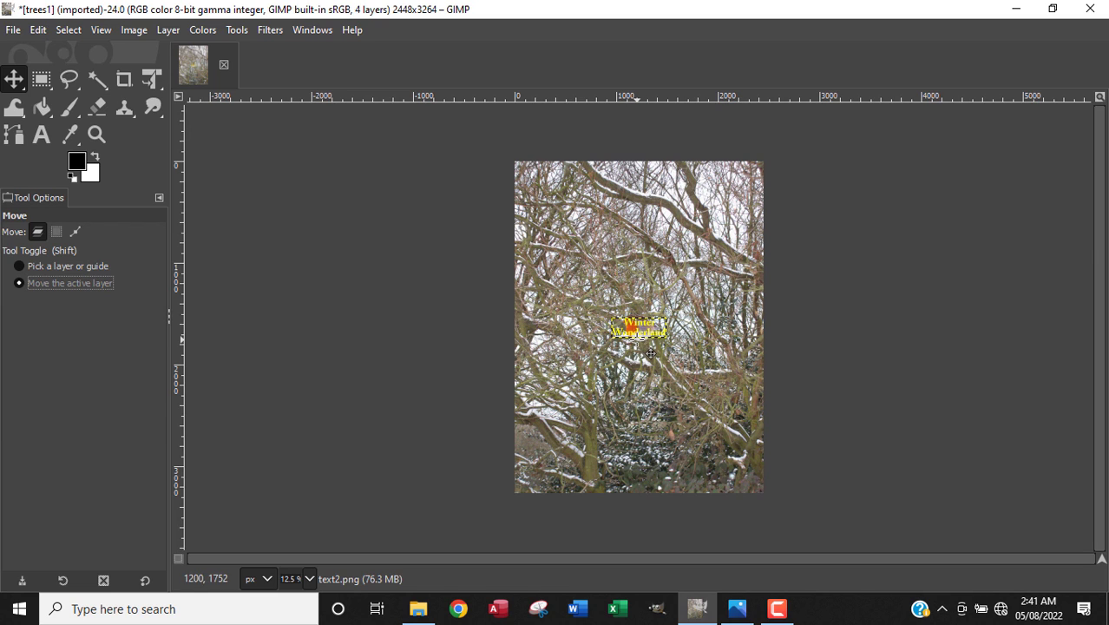
Display the Layers dialog for the image.
left_click(318, 32)
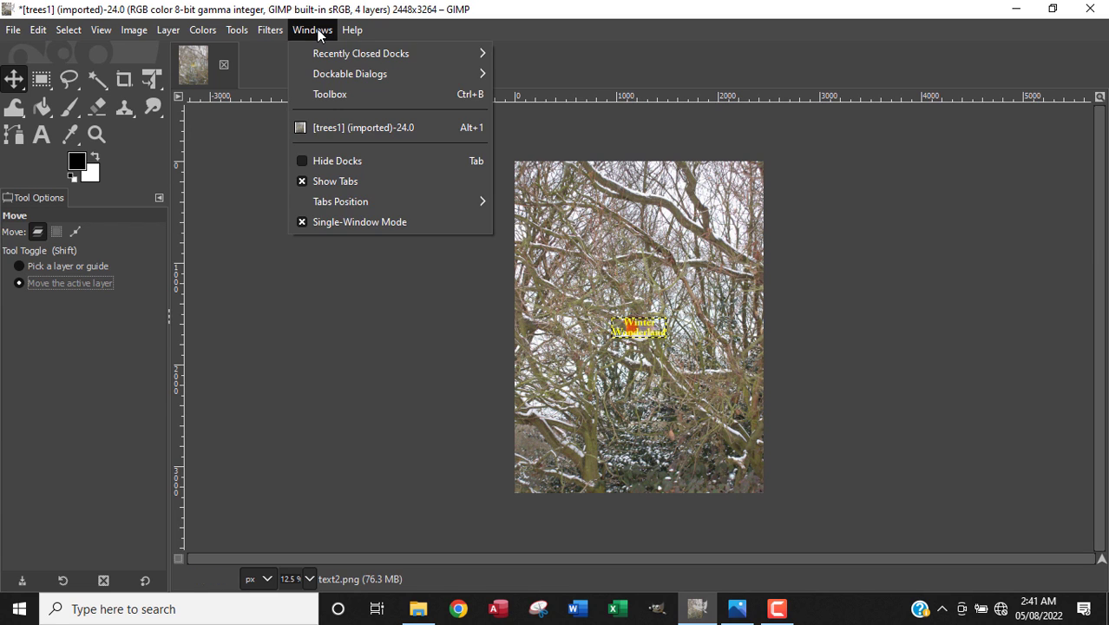
mouse_move(351, 78)
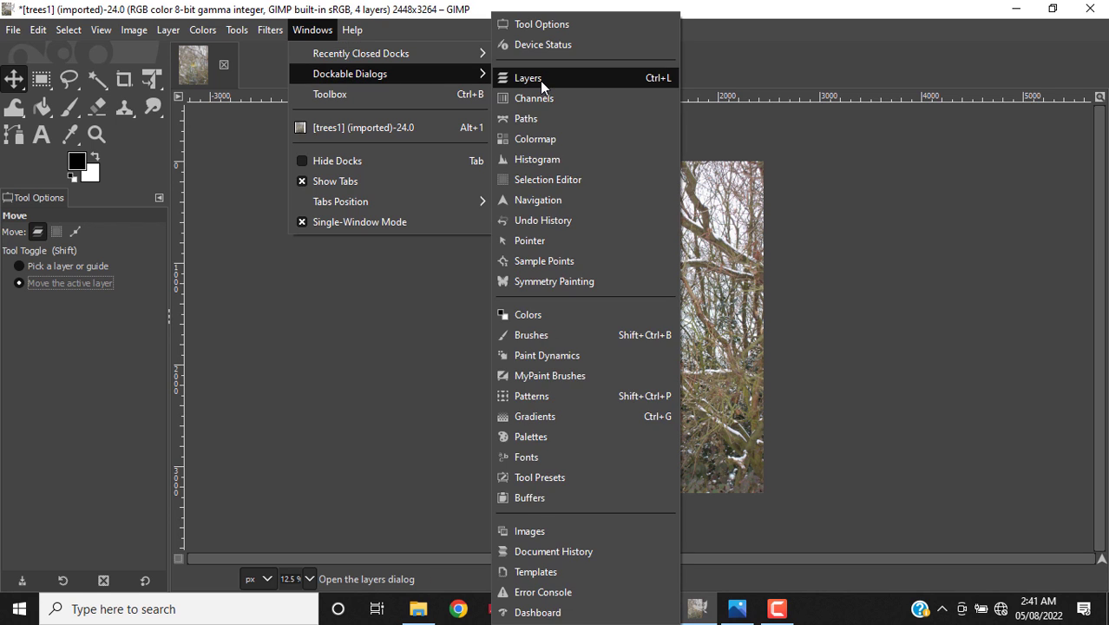
left_click(527, 78)
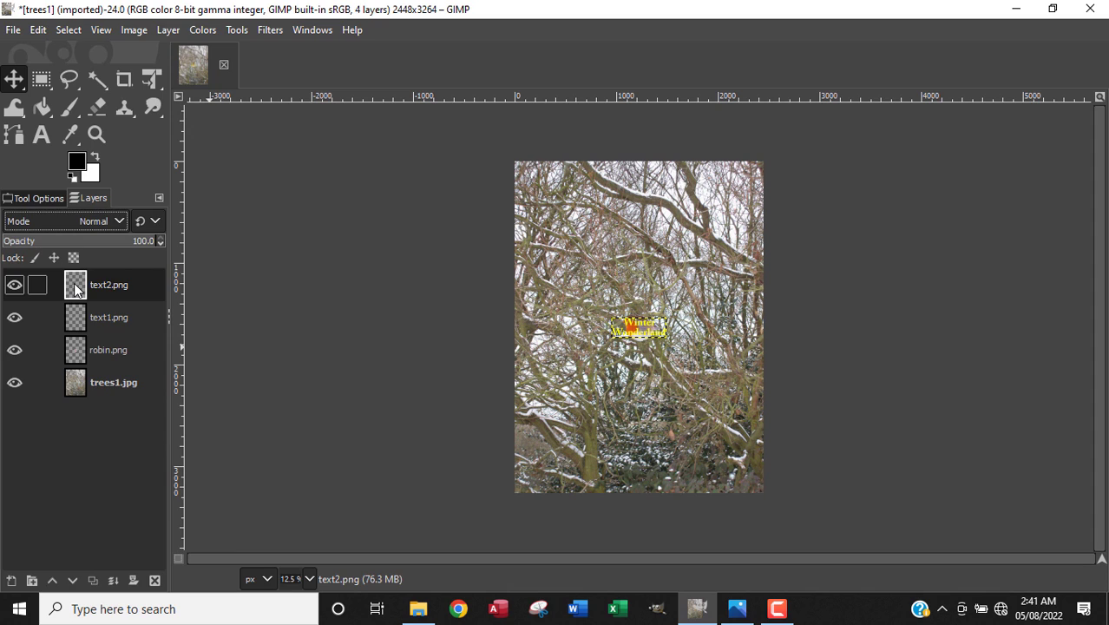
Scale the text2.png layer proportionally to 2300 px wide and move it to the upper part of the tree image.
right_click(74, 289)
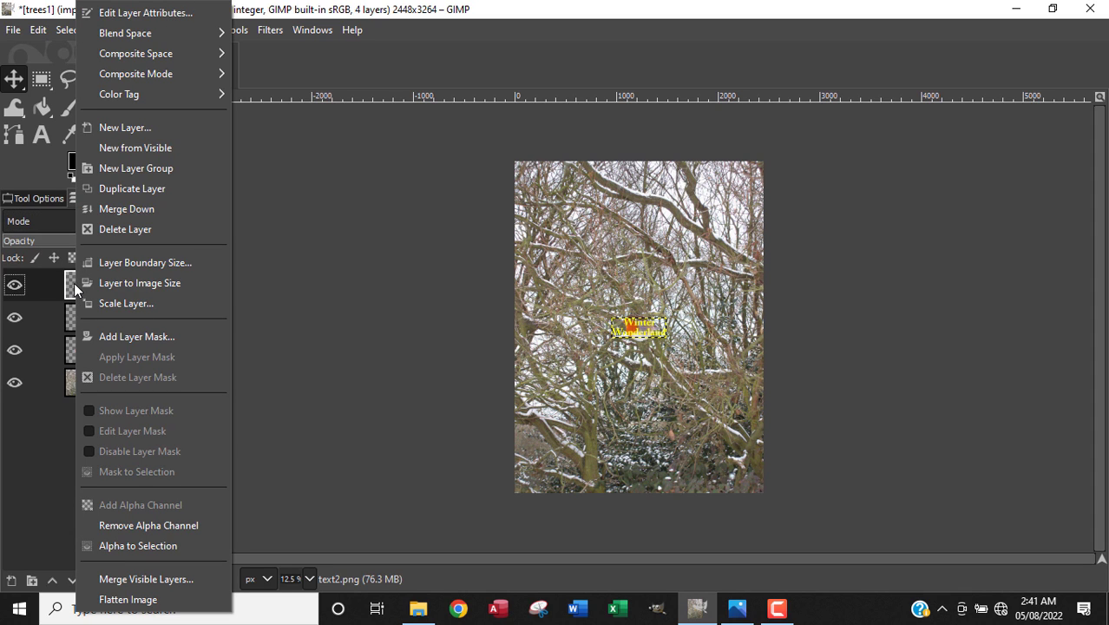
left_click(113, 304)
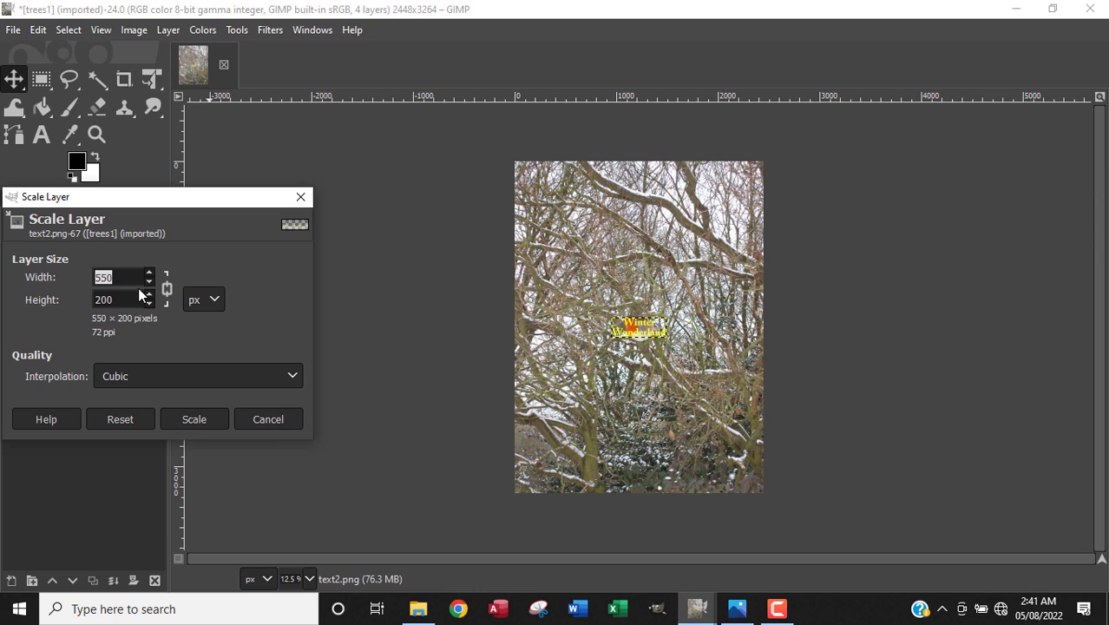
type("2300")
left_click(130, 300)
left_click(195, 418)
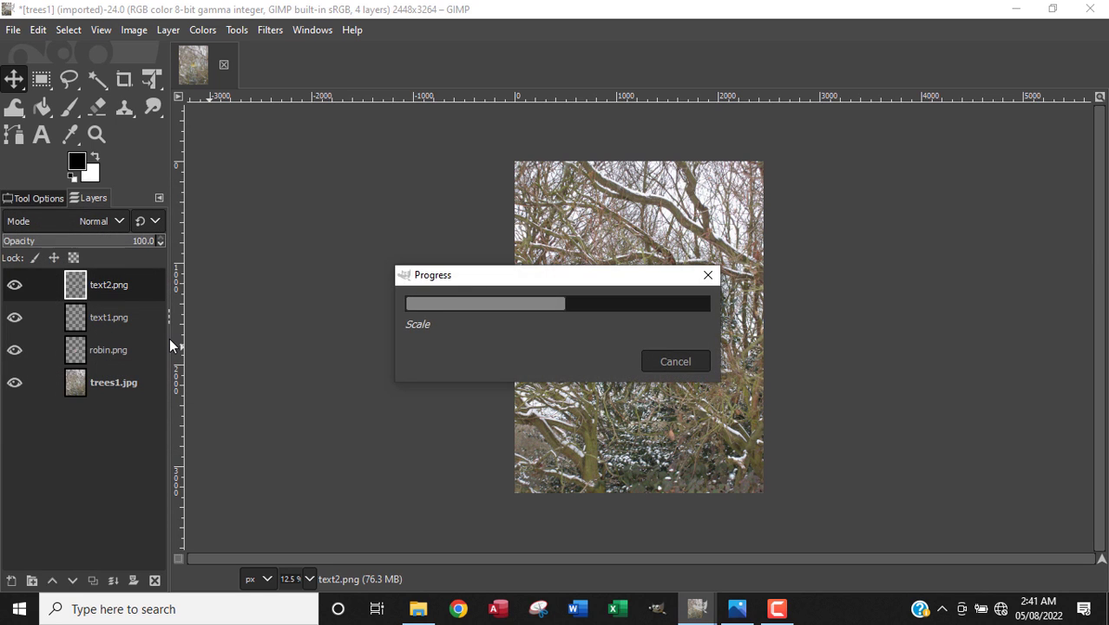
left_click_drag(650, 367, 652, 265)
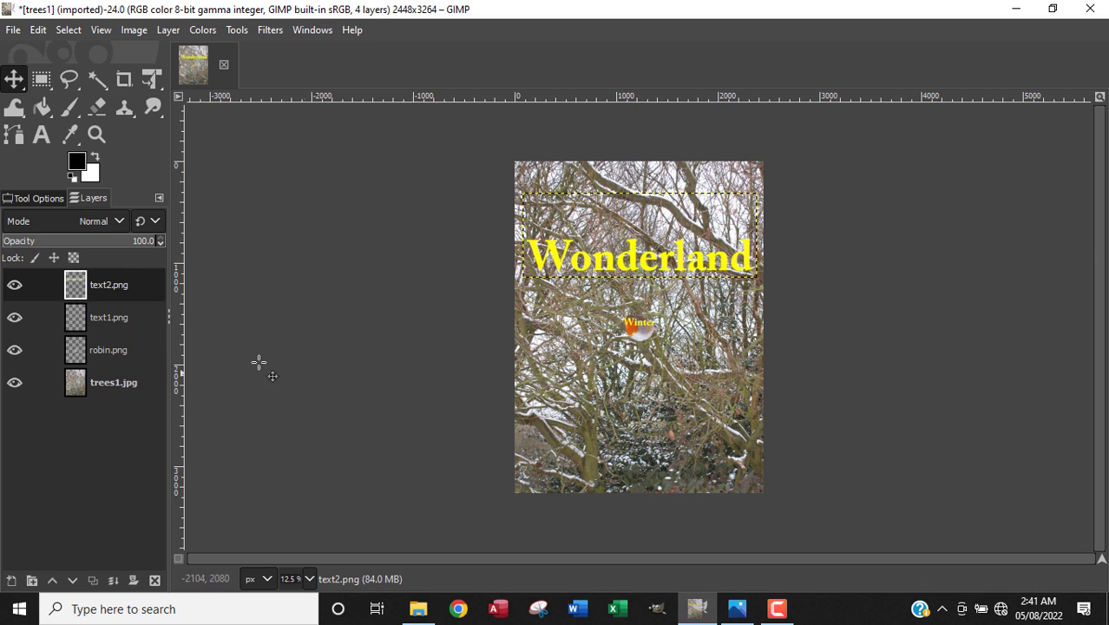
Scale the text1.png layer proportionally to 2300 × 836 px.
left_click(83, 319)
right_click(79, 319)
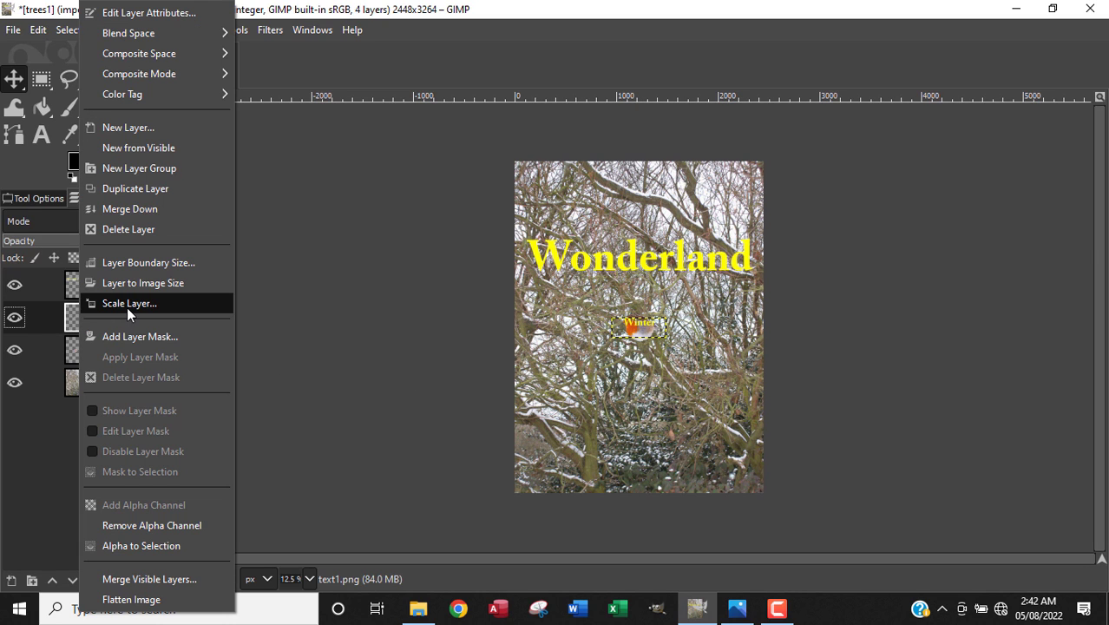
left_click(127, 307)
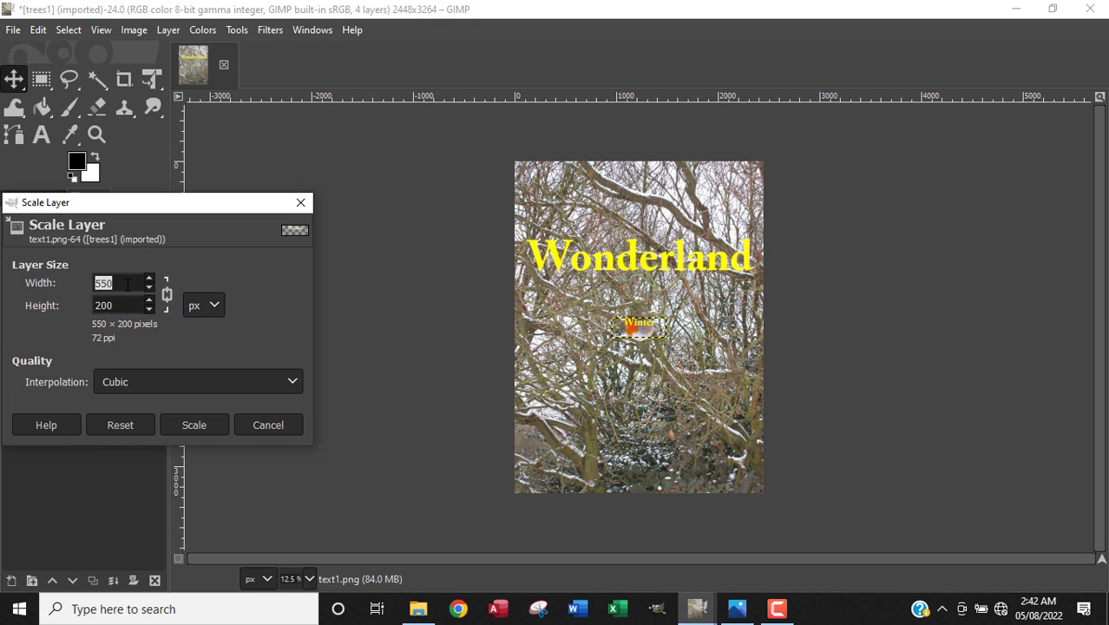
type("2300")
left_click(134, 304)
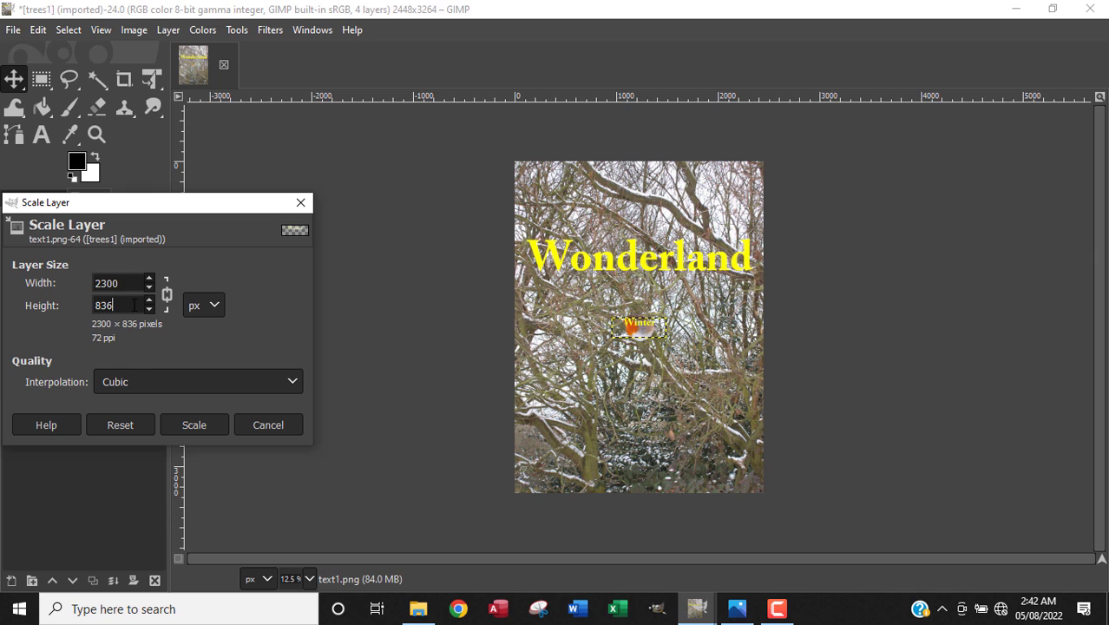
left_click(185, 423)
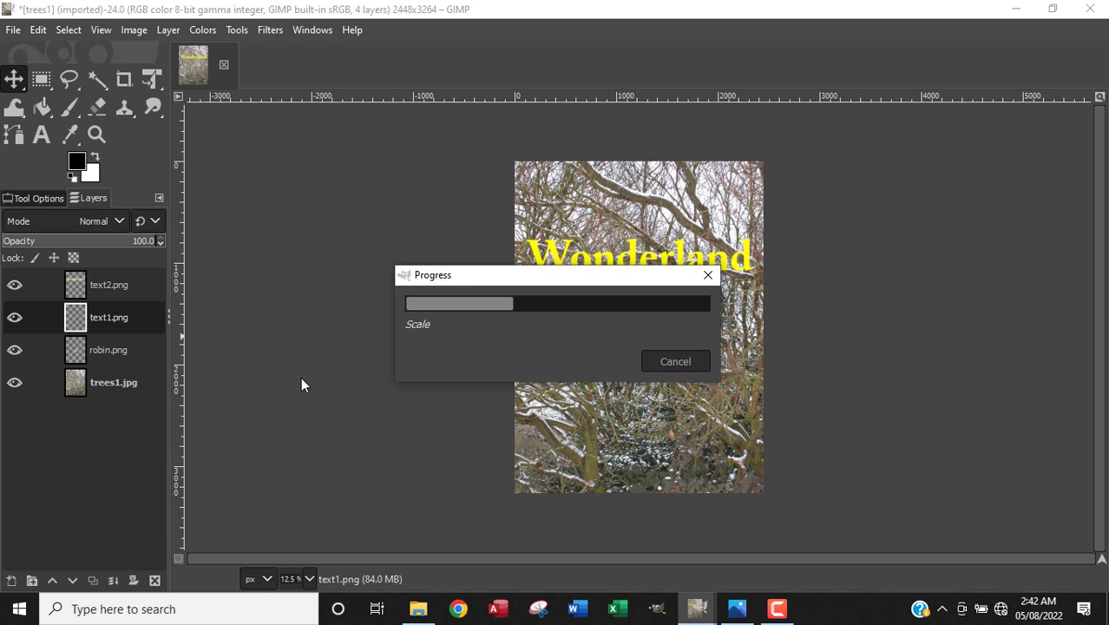
Position the "Winter" text layer just above "Wonderland", roughly centred over it.
left_click(635, 308)
left_click_drag(638, 308, 642, 228)
left_click_drag(642, 275, 643, 266)
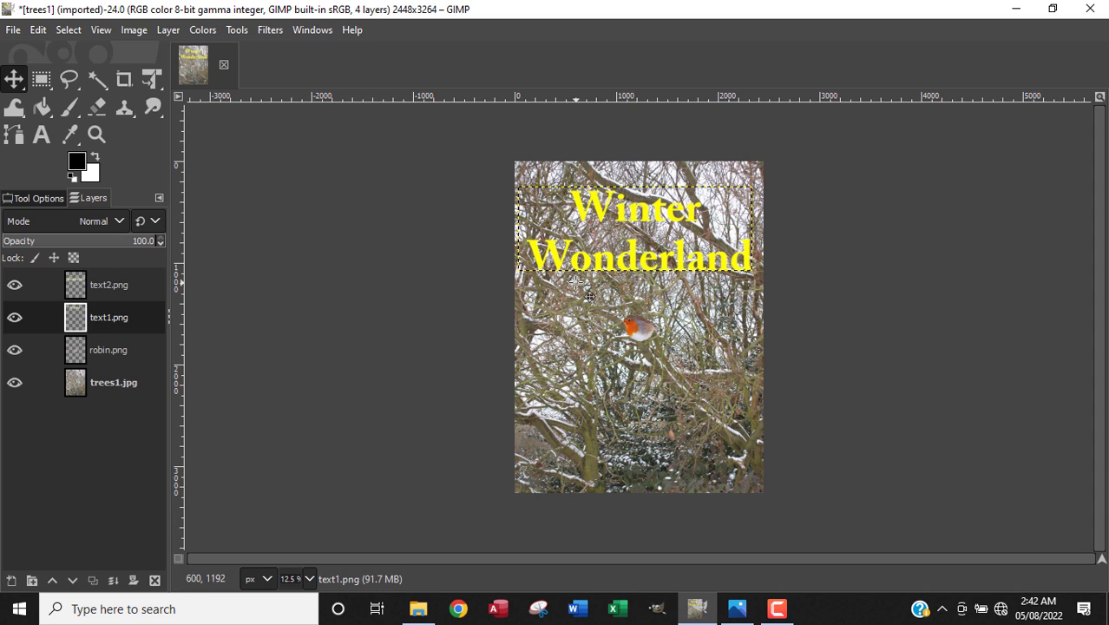
left_click_drag(640, 229, 638, 235)
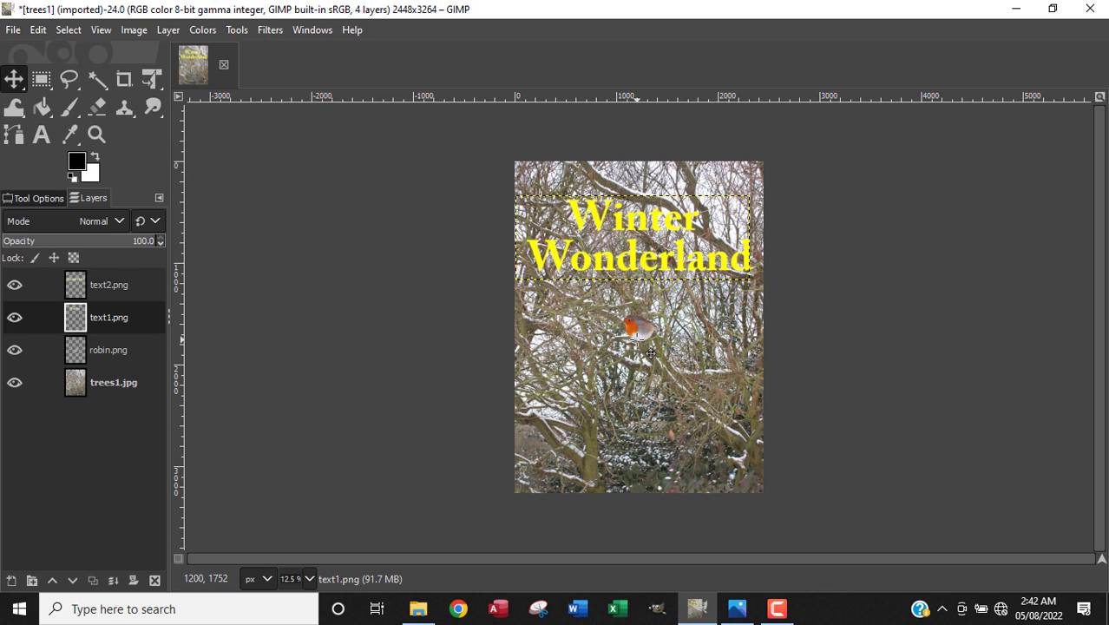
Link the text2.png and text1.png layers and shift both words together slightly upward on the image.
left_click(38, 290)
left_click(40, 317)
mouse_move(644, 252)
left_mouse_down()
mouse_move(659, 232)
mouse_move(617, 288)
mouse_move(635, 263)
mouse_move(651, 373)
mouse_move(645, 250)
left_mouse_up()
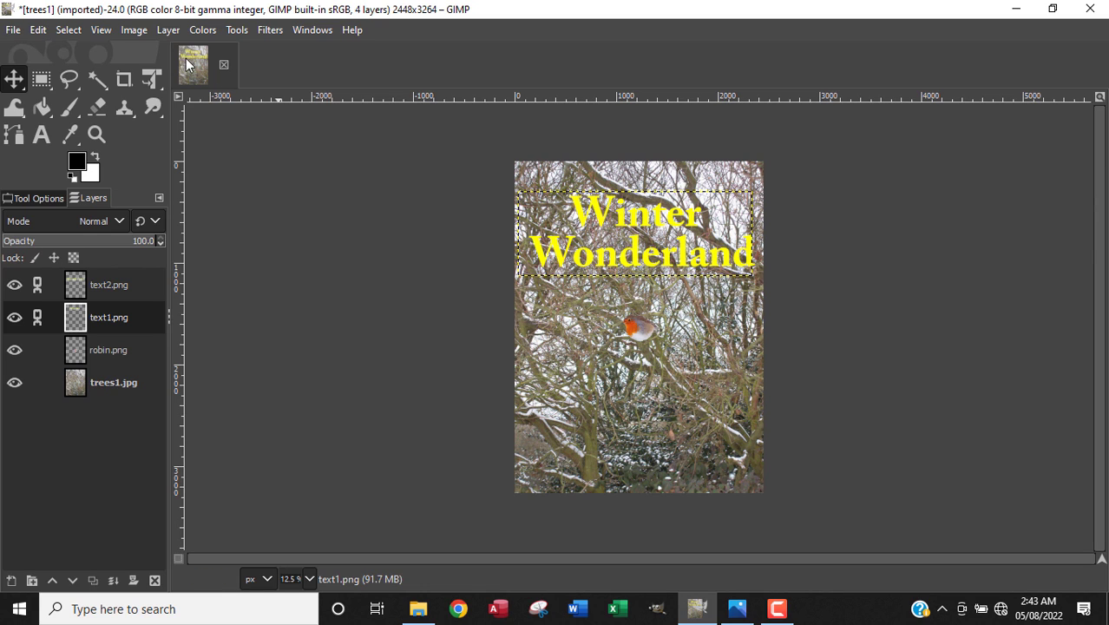
Set up an image export to the Worked_Chapter 12 folder with the file name card.jpg.
left_click(14, 30)
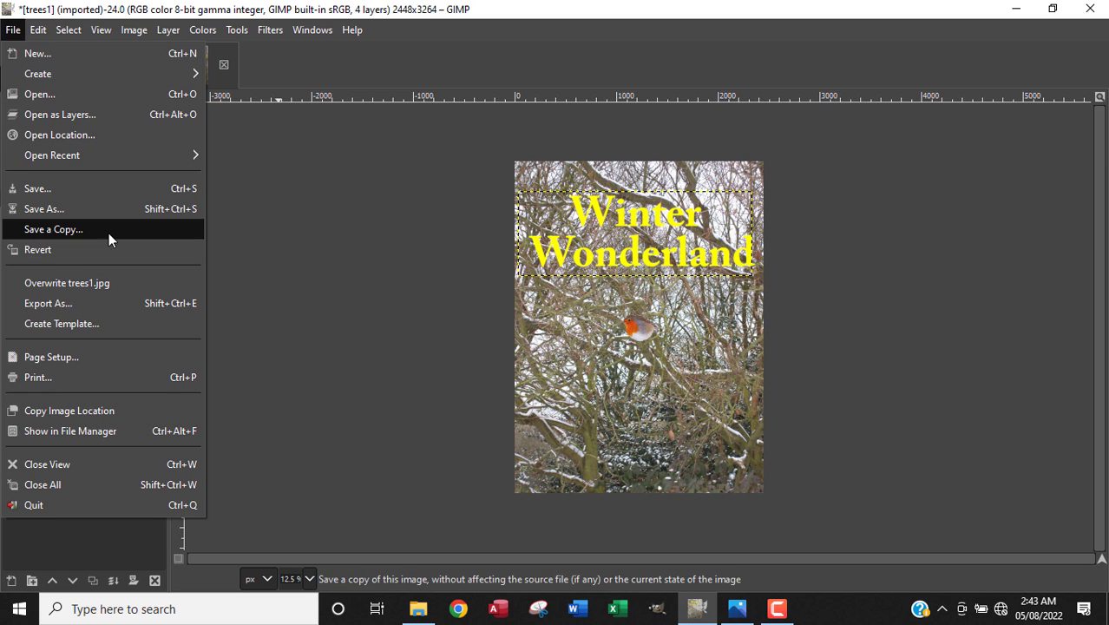
left_click(102, 303)
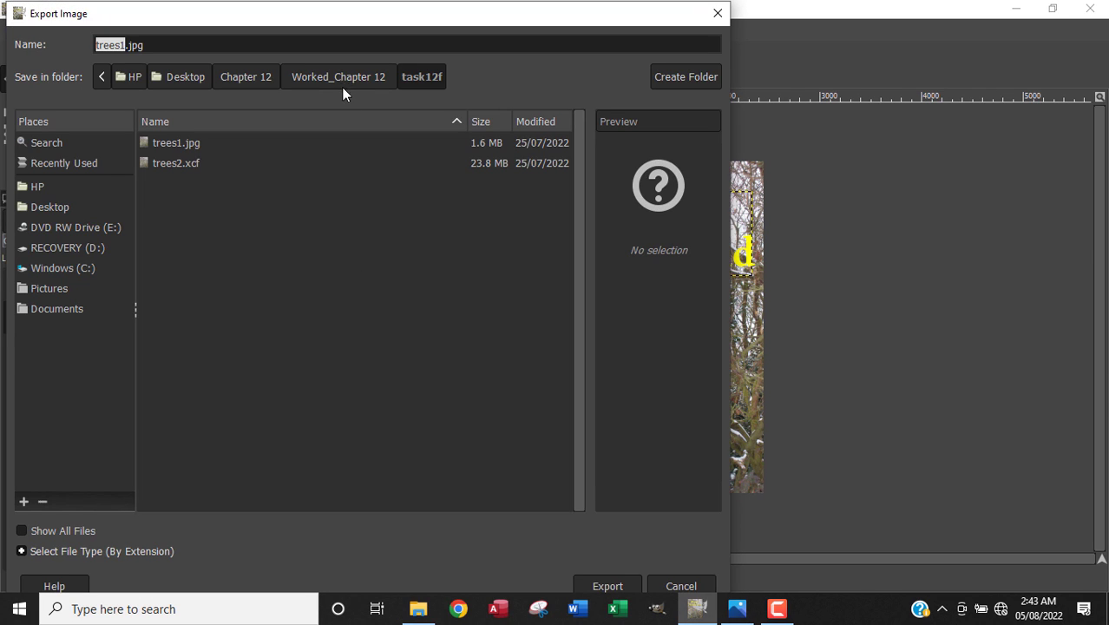
left_click(322, 77)
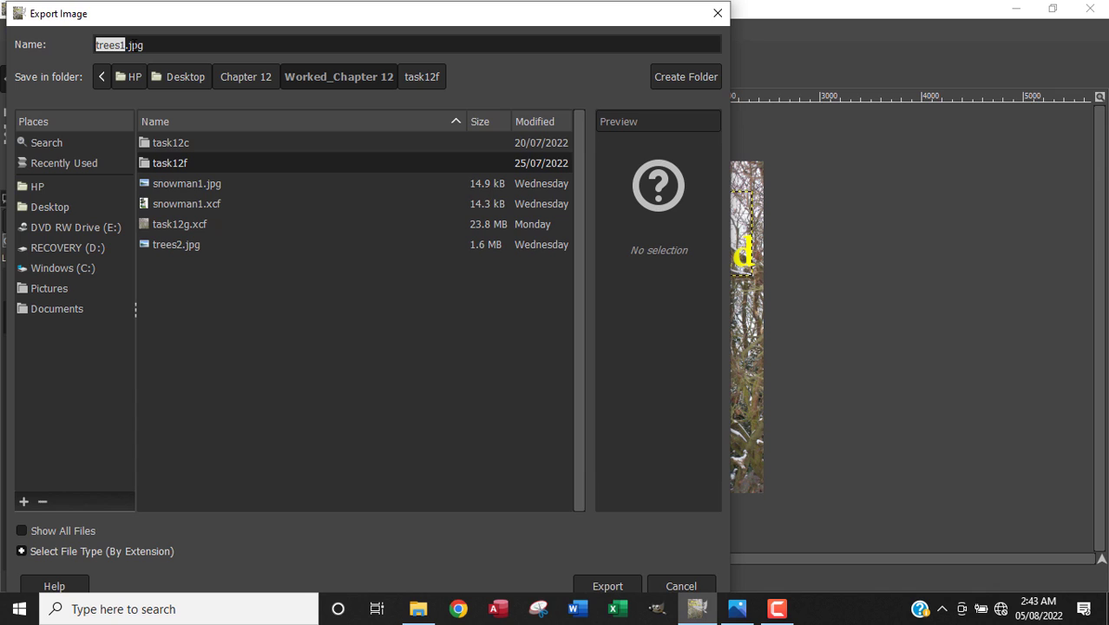
left_click(125, 45)
key("BackSpace")
key("BackSpace")
key("BackSpace")
key("BackSpace")
key("BackSpace")
key("BackSpace")
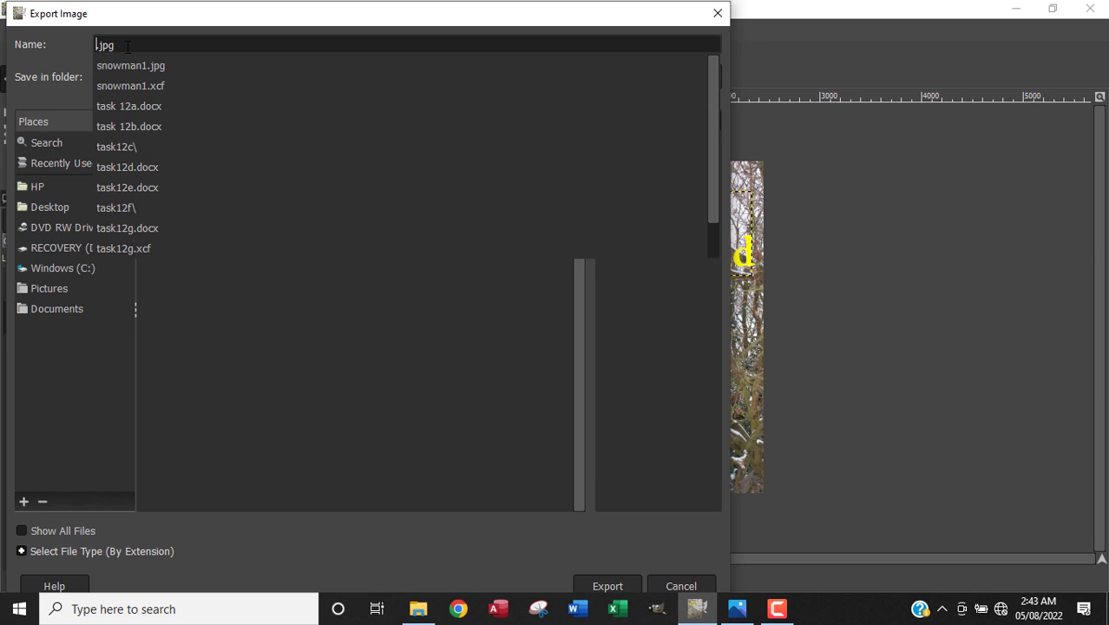
type("card")
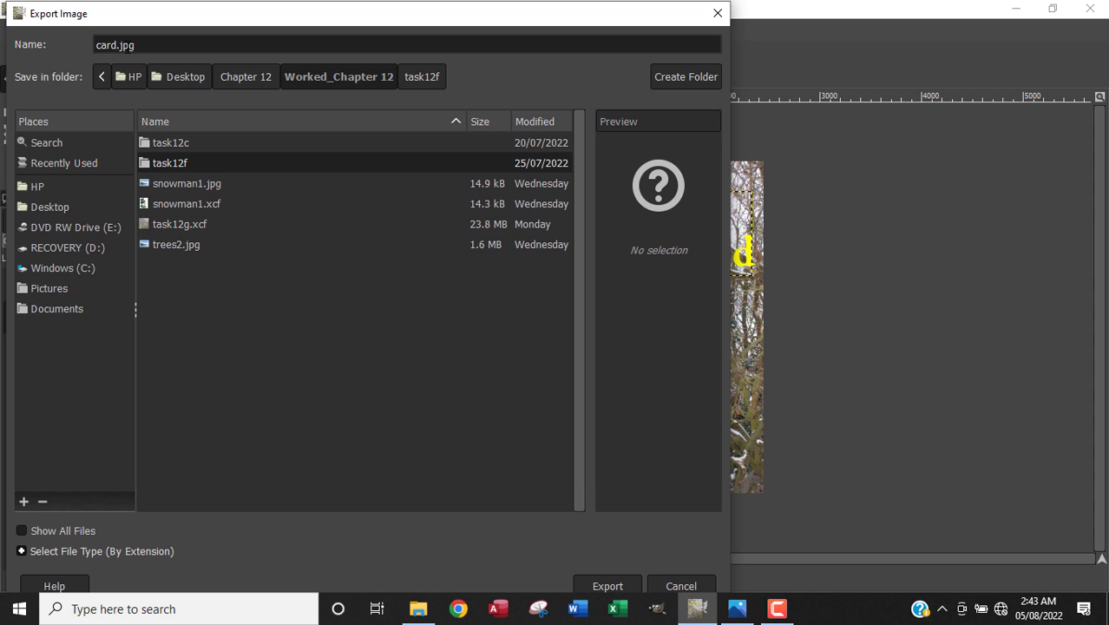
Check the required file name in the Task 12k instructions and complete the JPEG export of card.jpg.
left_click(739, 612)
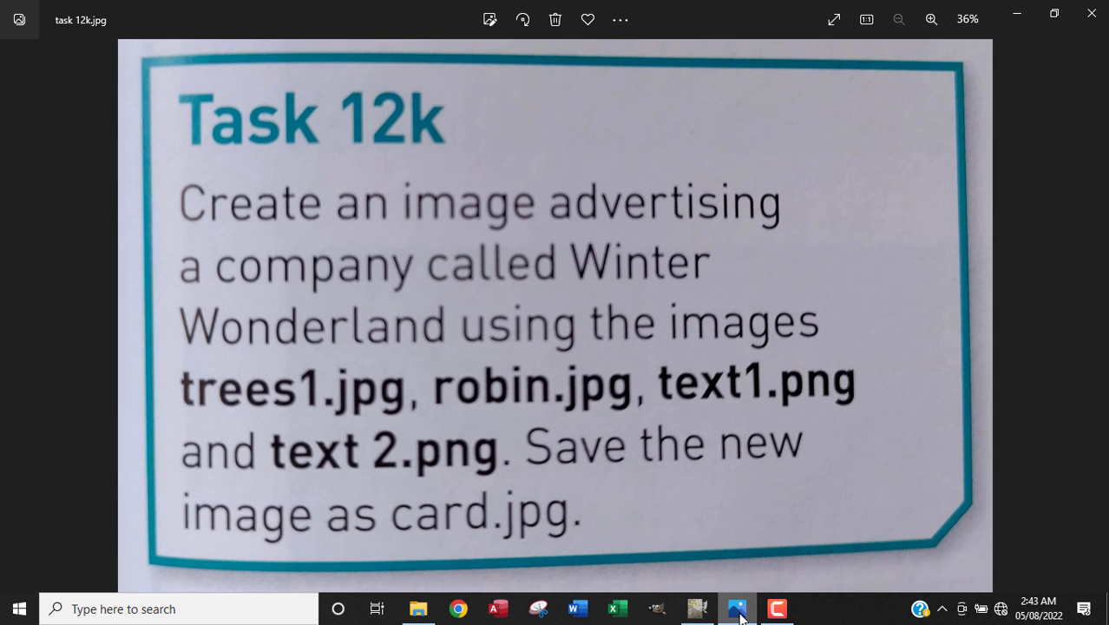
left_click(739, 612)
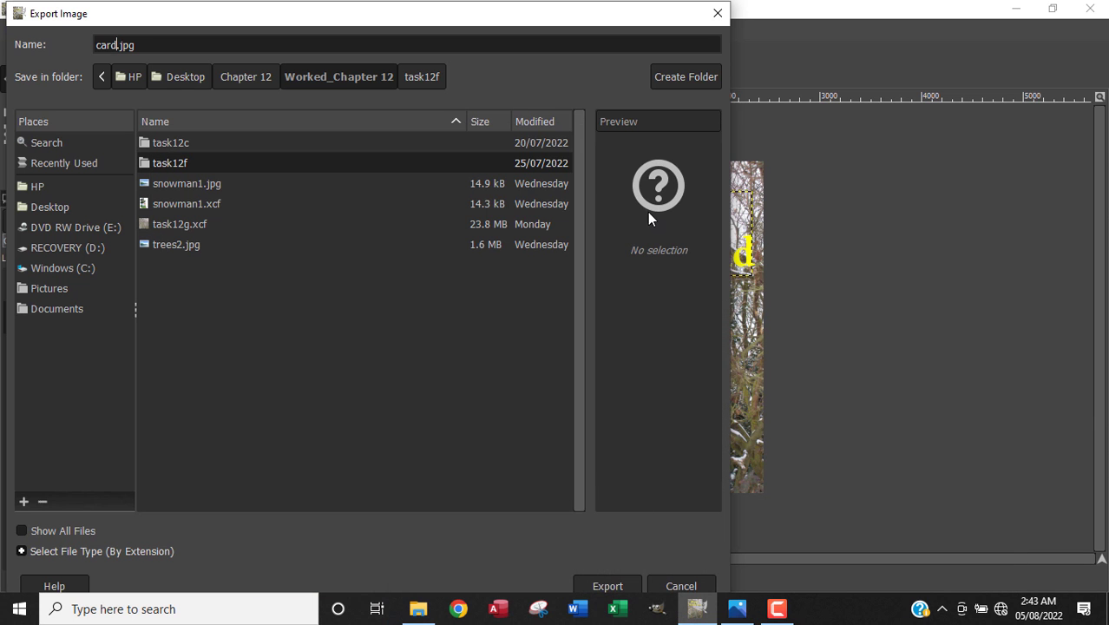
left_click(601, 585)
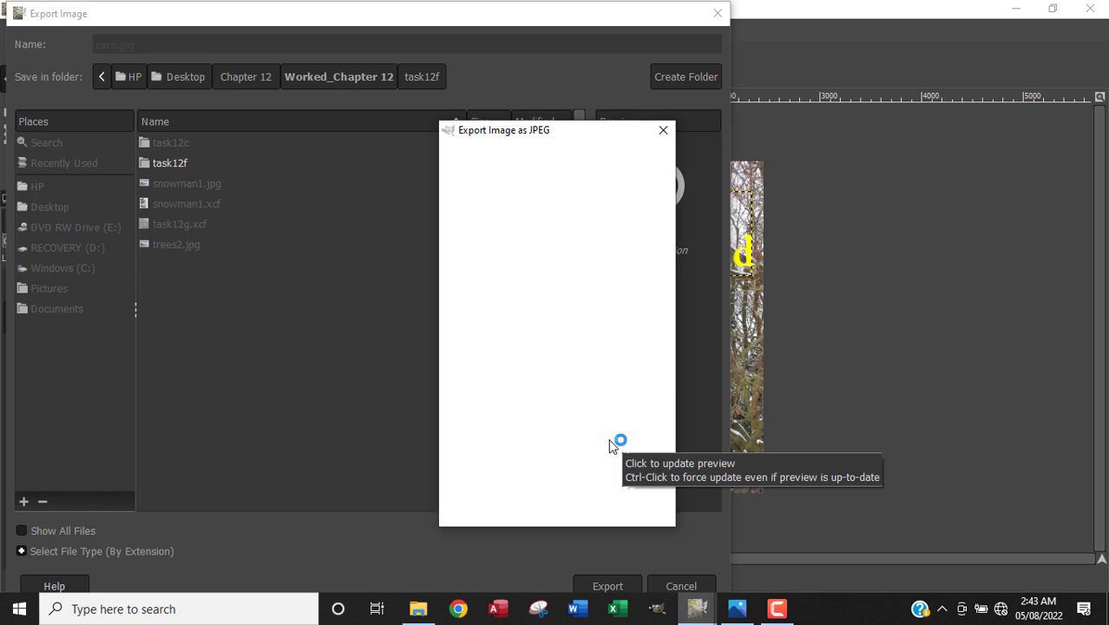
left_click(558, 506)
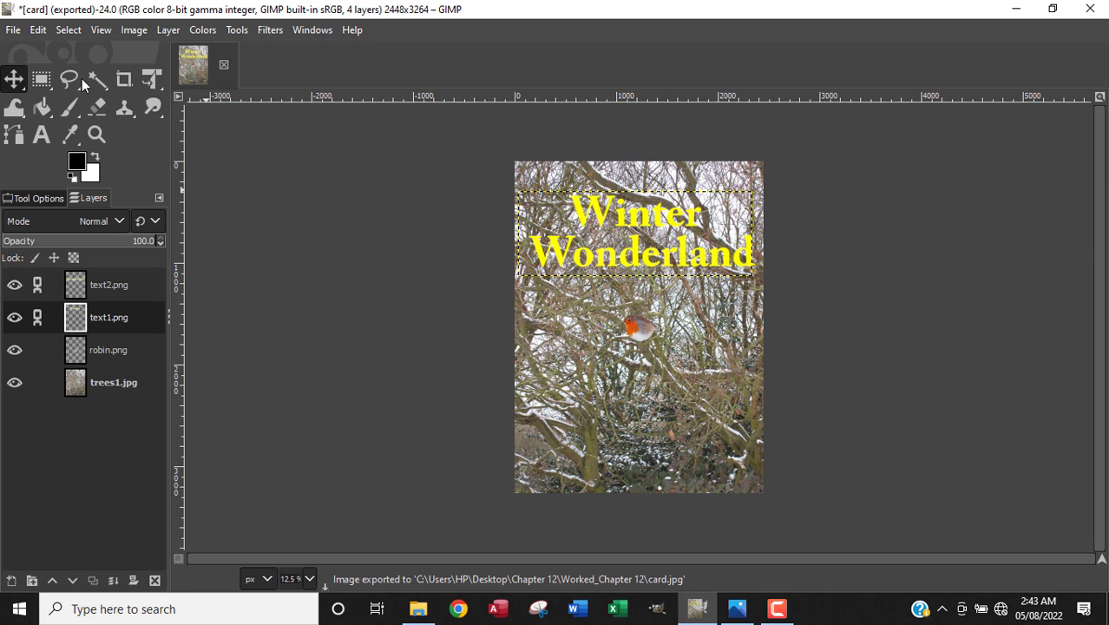
Save the layered project as card.xcf in the Worked_Chapter 12 folder inside Chapter 12 on the Desktop.
left_click(13, 31)
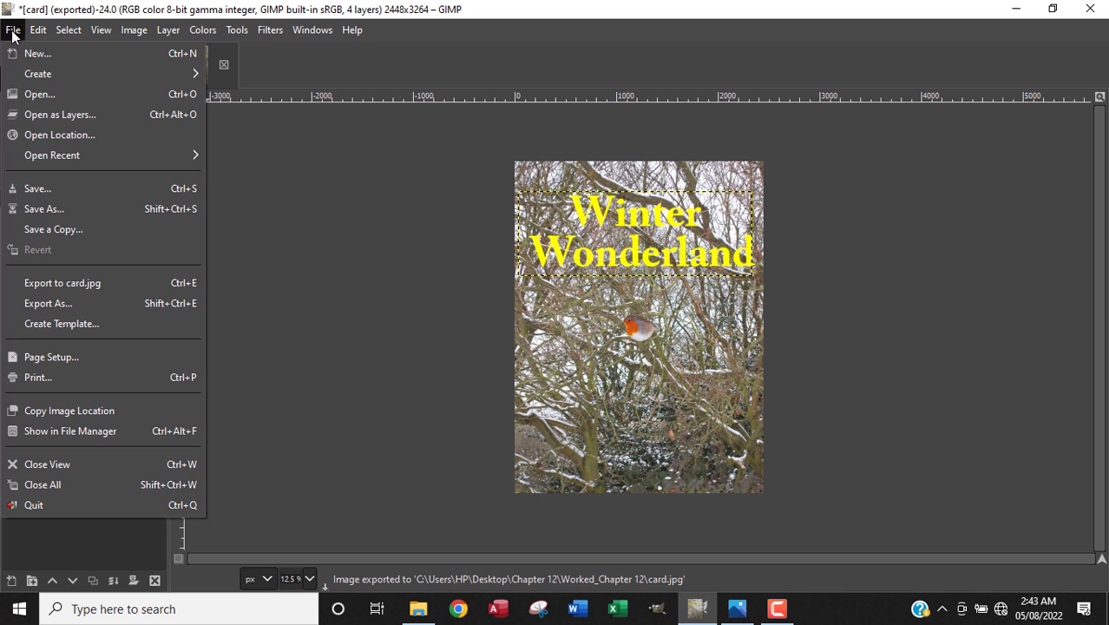
left_click(57, 208)
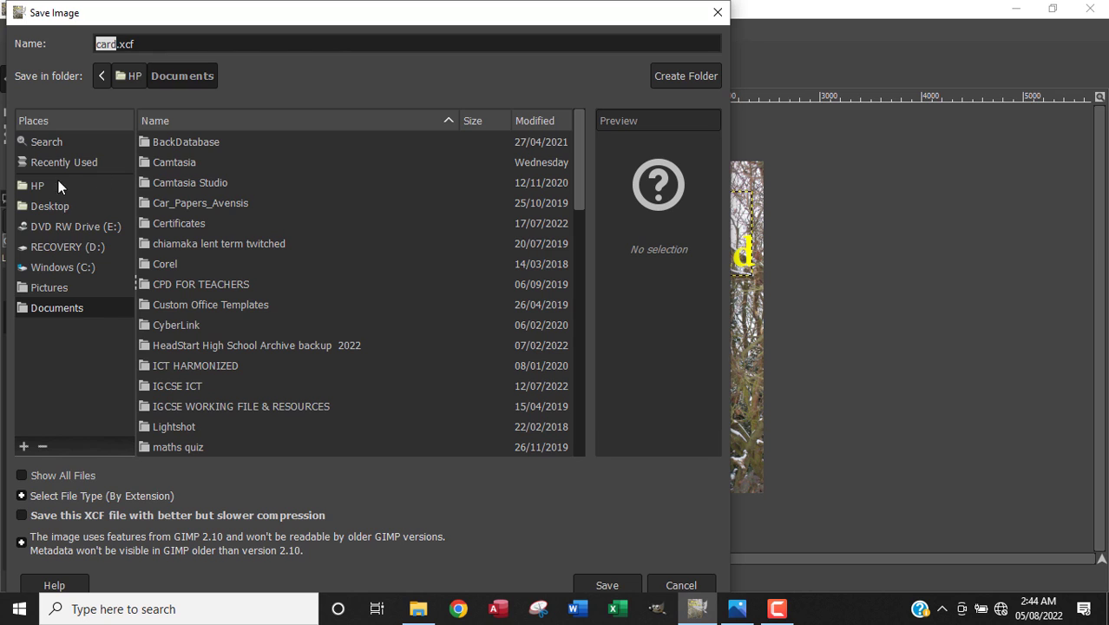
left_click(54, 209)
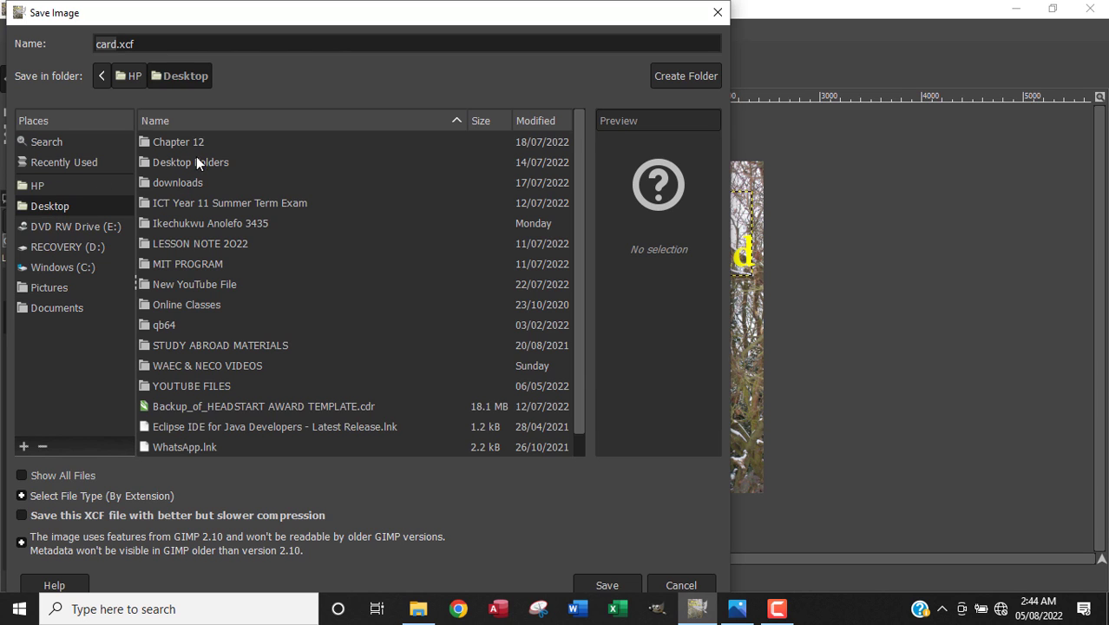
double_click(197, 146)
double_click(214, 164)
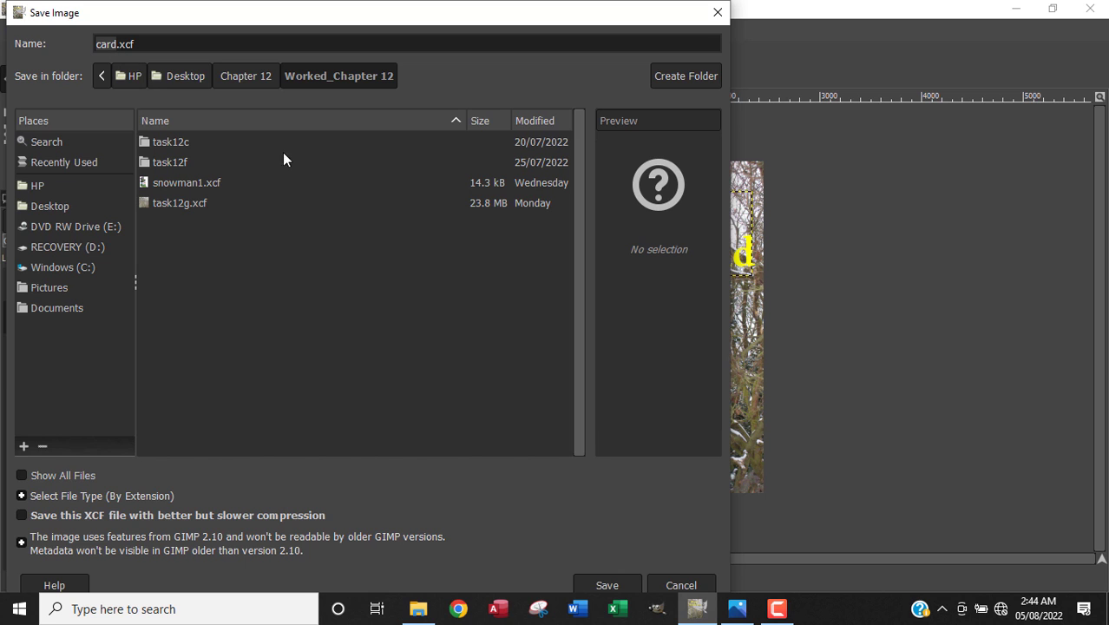
left_click(605, 584)
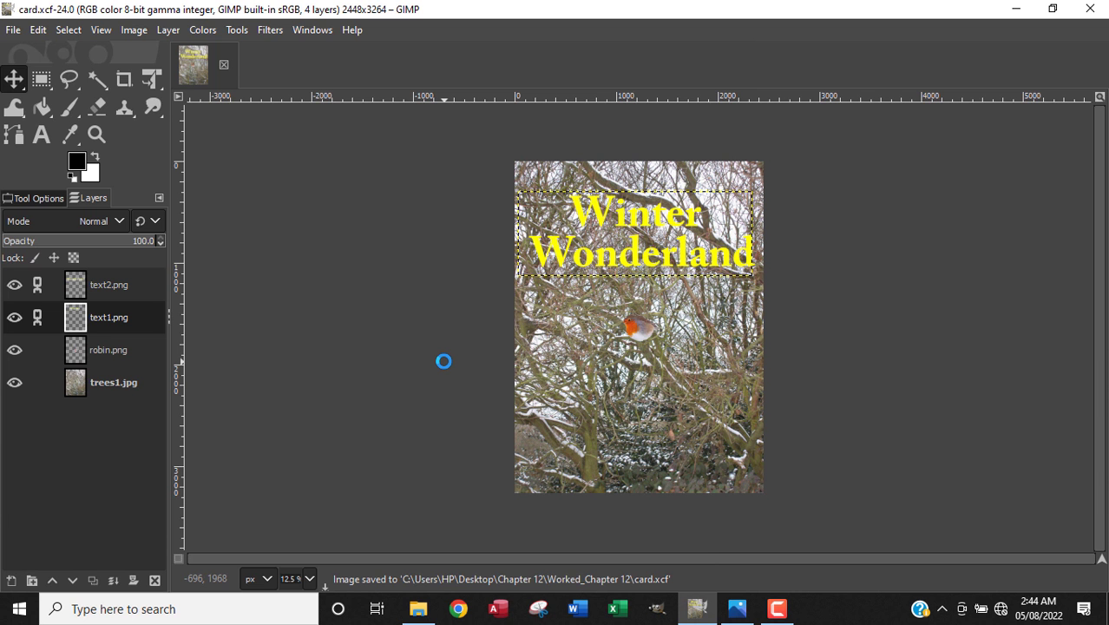